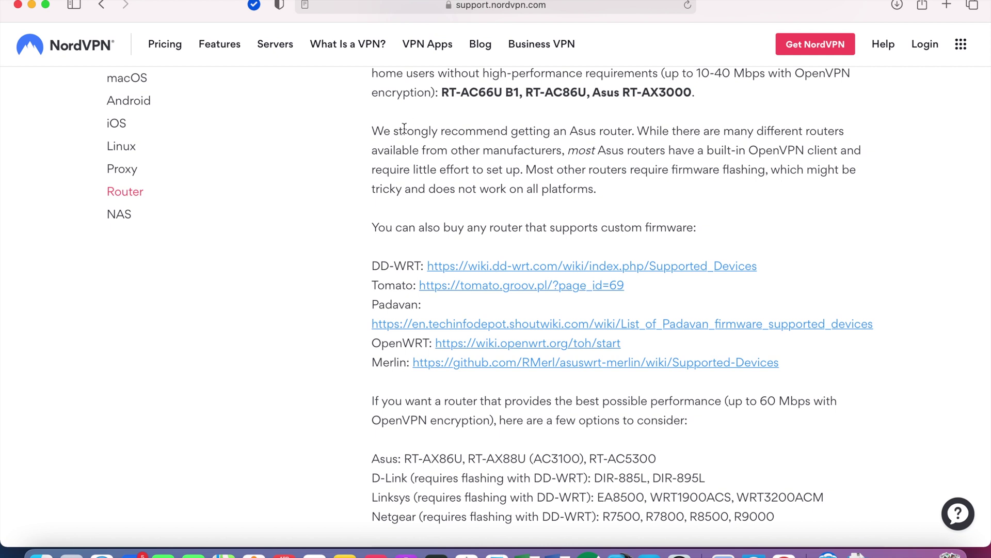
- Highlight the guide's sentences recommending Asus routers with built-in OpenVPN clients
{"action": "left_click_drag", "start_coordinate": [371, 133], "coordinate": [635, 136]}
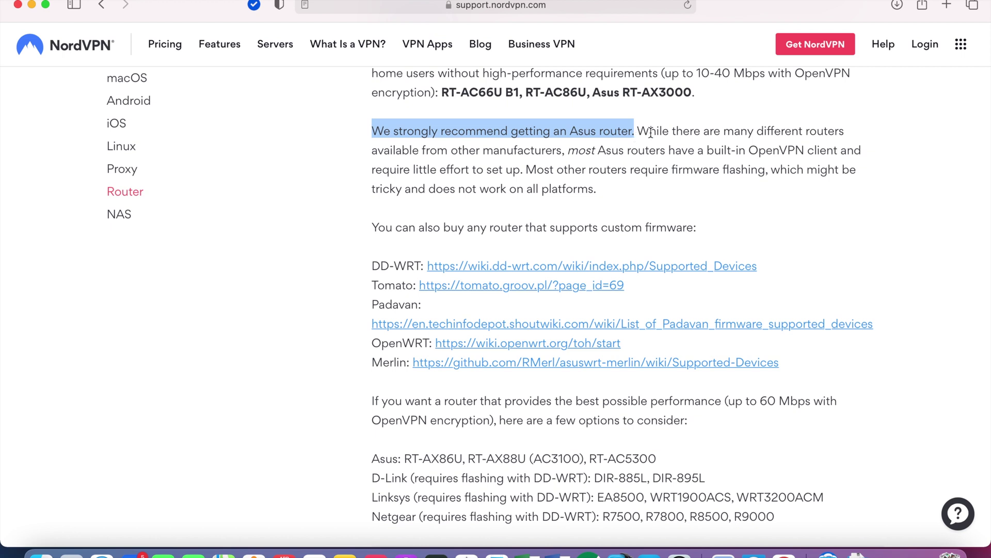
{"action": "left_click_drag", "start_coordinate": [637, 136], "coordinate": [816, 154]}
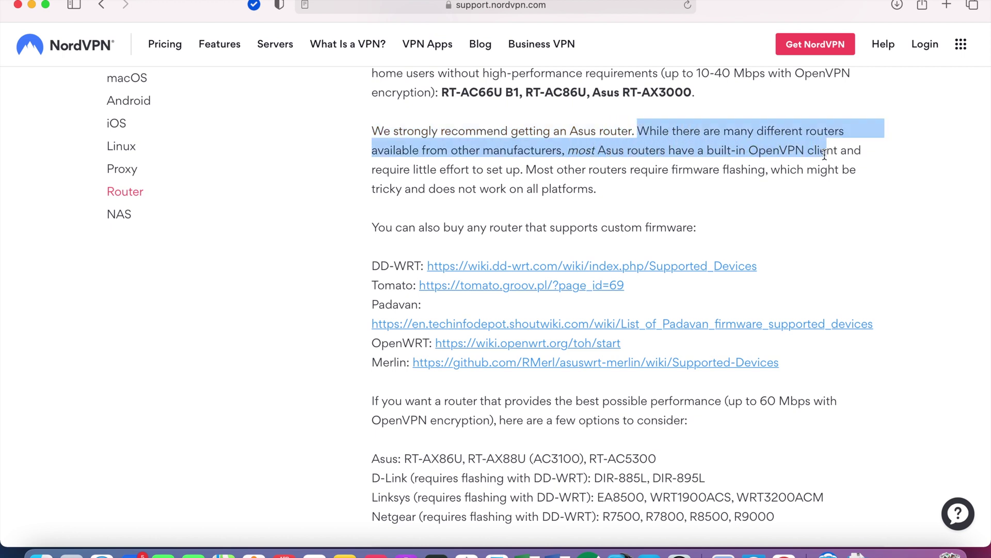
{"action": "left_click", "coordinate": [758, 142]}
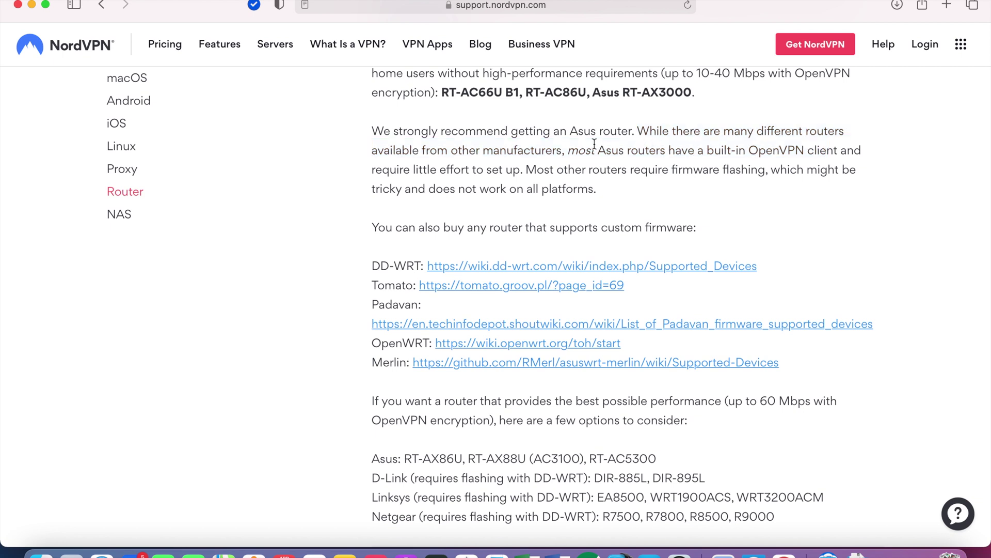
{"action": "left_click_drag", "start_coordinate": [568, 149], "coordinate": [522, 168]}
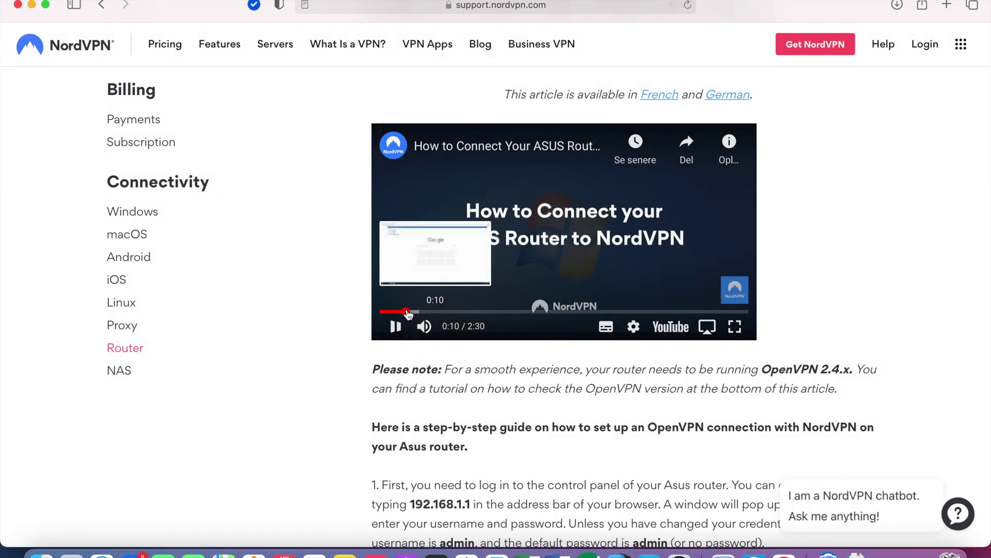
- Skip the tutorial ahead to 1:33, go fullscreen, then seek back to 0:39 and the start
{"action": "left_click", "coordinate": [610, 311]}
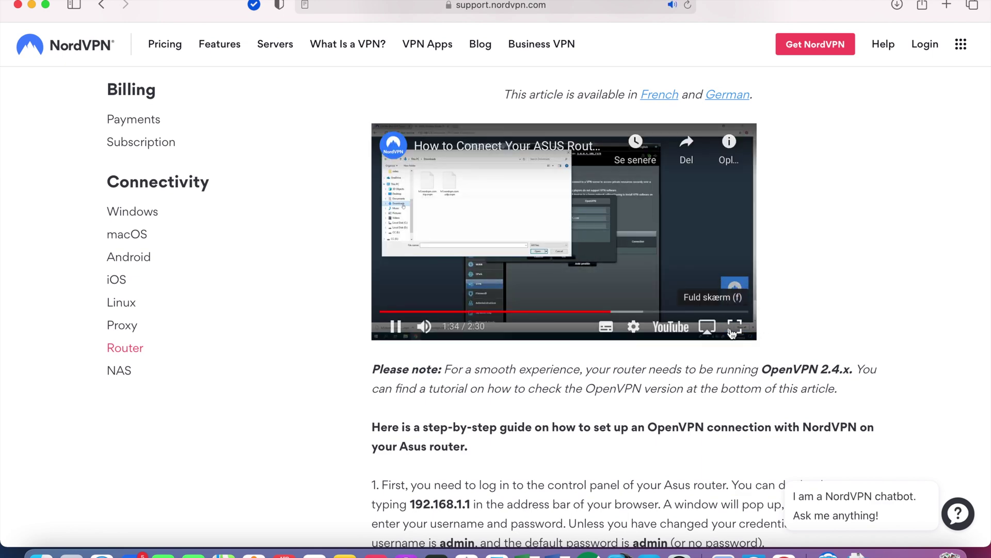
{"action": "left_click", "coordinate": [736, 326]}
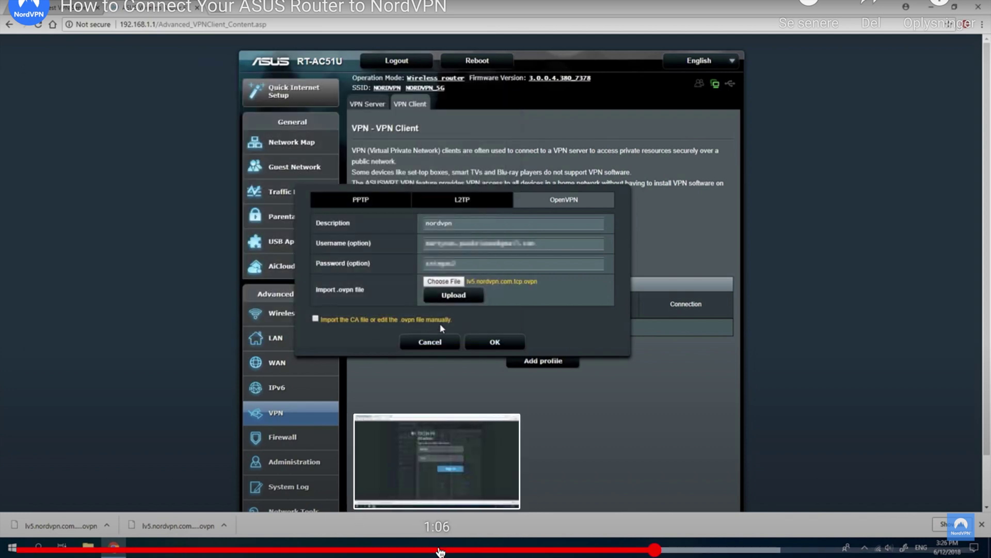
{"action": "left_click", "coordinate": [272, 550]}
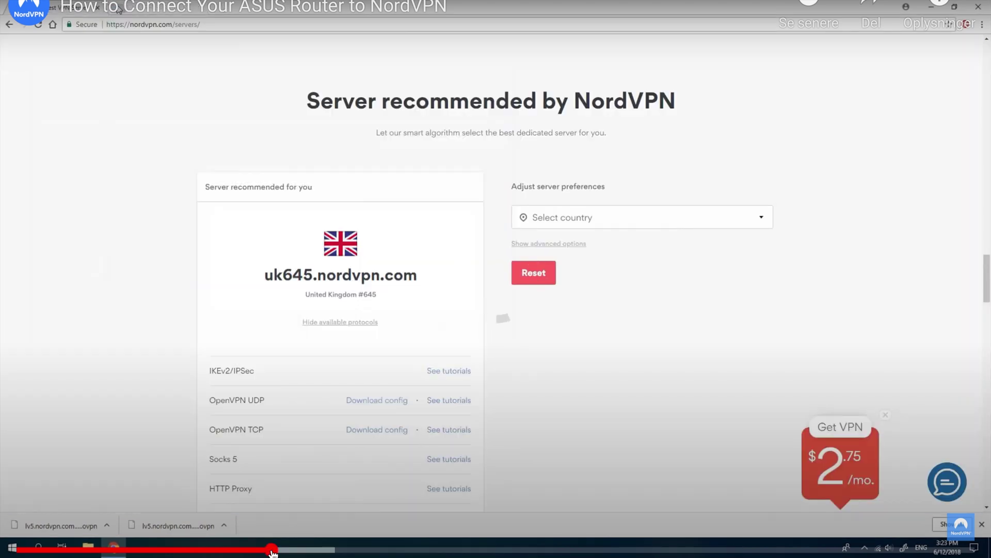
{"action": "left_click", "coordinate": [18, 552]}
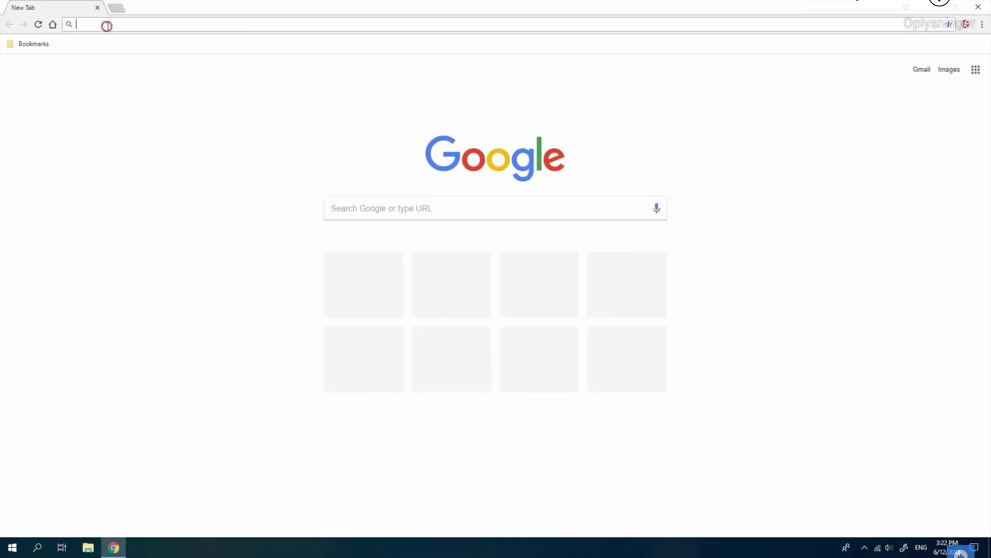
- Load nordvpn.com/servers and show the protocols available for the recommended server
{"action": "type", "text": ".com/servers"}
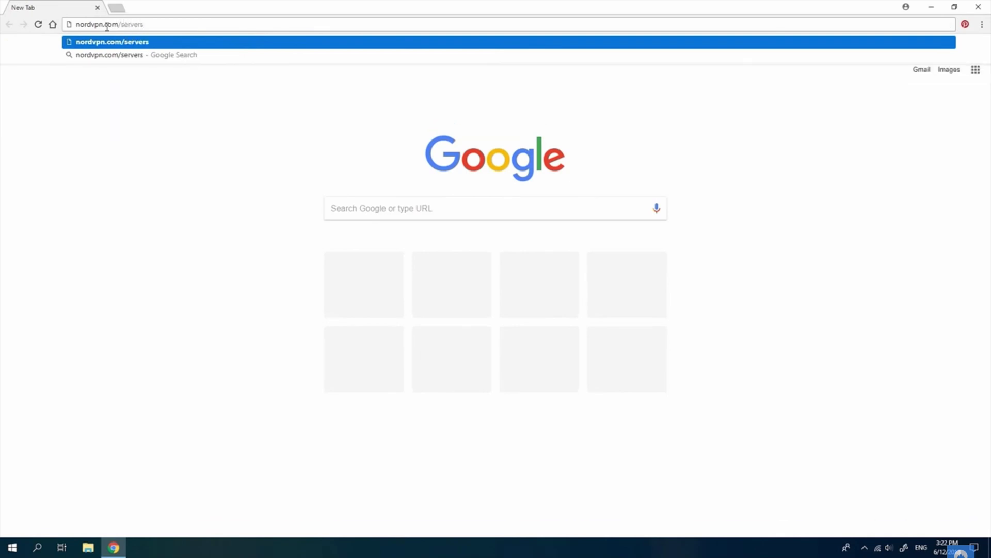
{"action": "key", "text": "Return"}
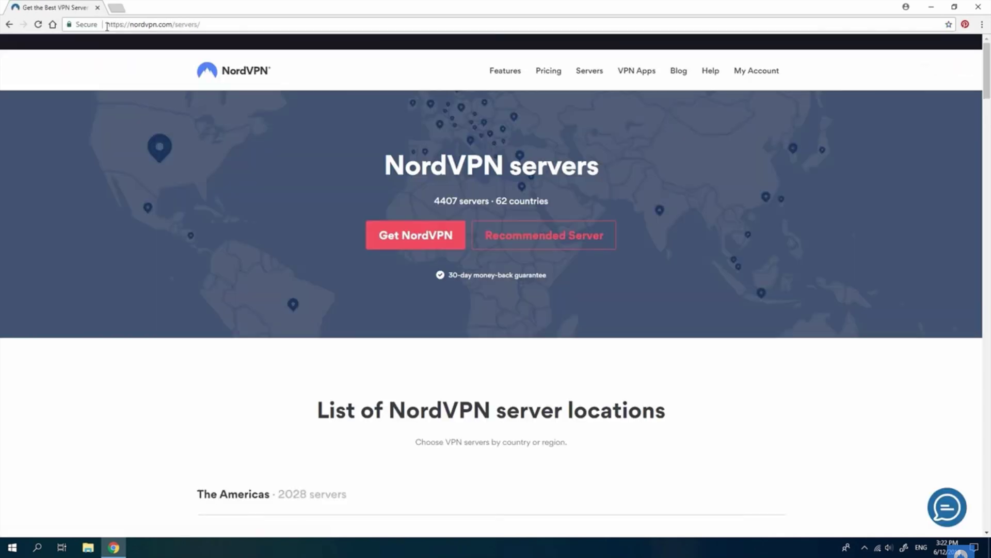
{"action": "left_click_drag", "start_coordinate": [984, 64], "coordinate": [989, 292]}
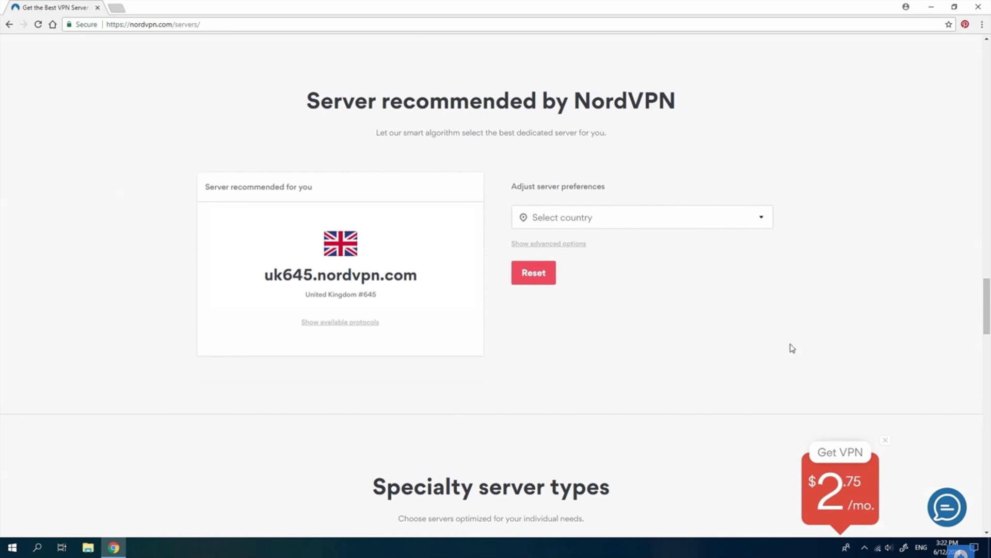
{"action": "left_click", "coordinate": [353, 327]}
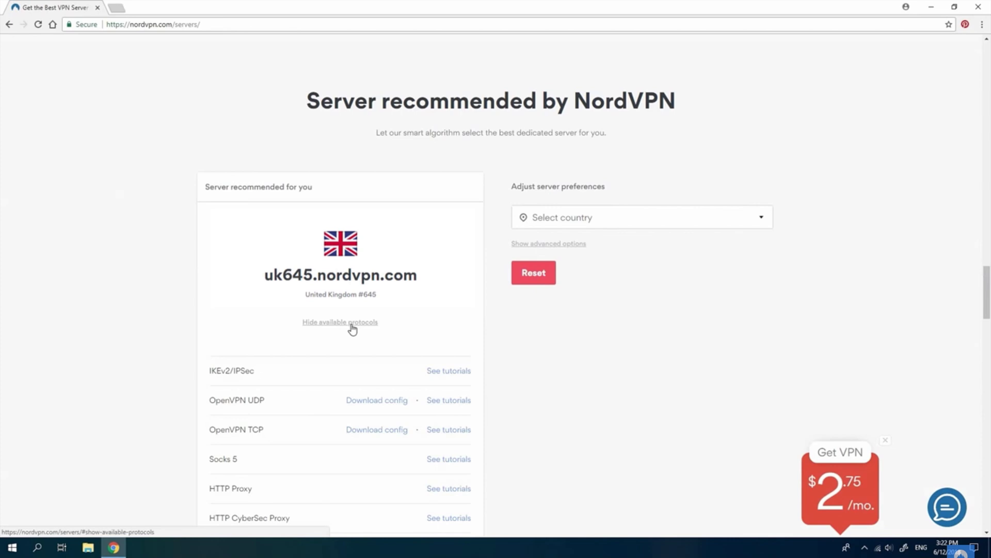
- Download and save the OpenVPN UDP and TCP config files, then open a blank tab
{"action": "left_click", "coordinate": [382, 401]}
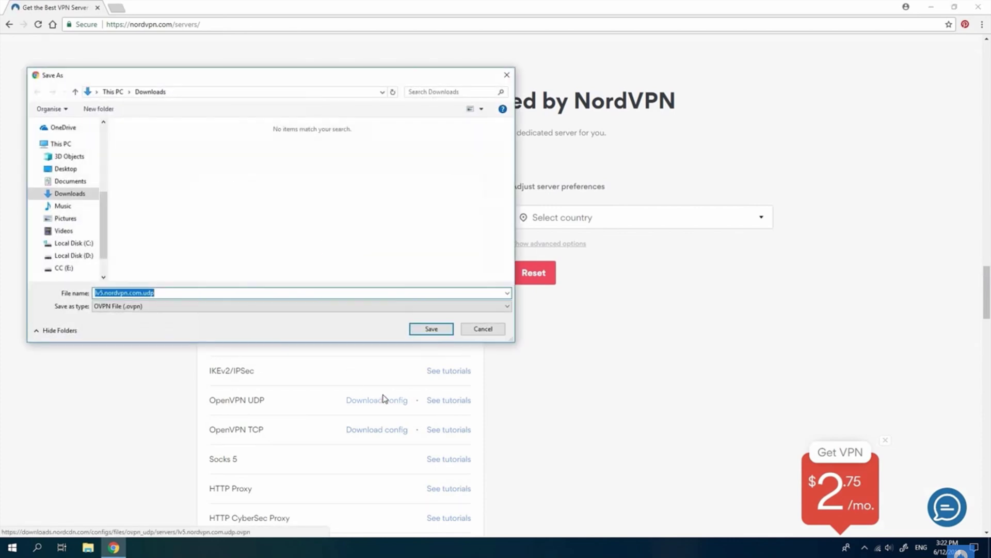
{"action": "left_click", "coordinate": [425, 329]}
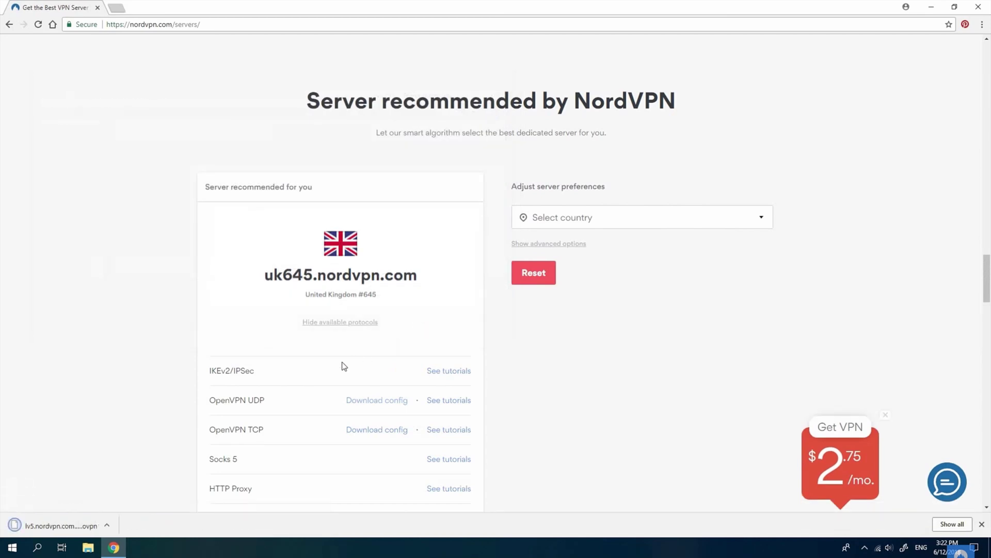
{"action": "left_click", "coordinate": [374, 432]}
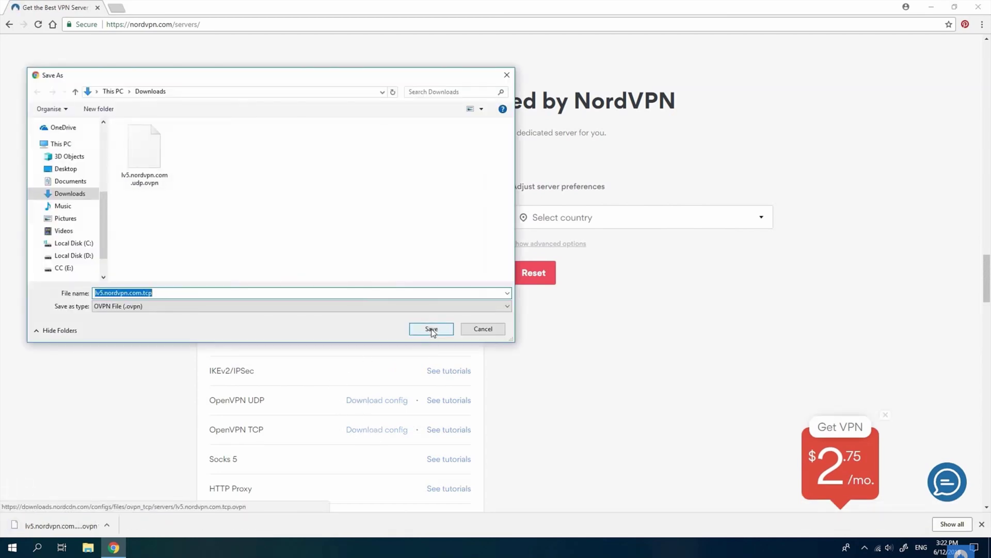
{"action": "left_click", "coordinate": [431, 329]}
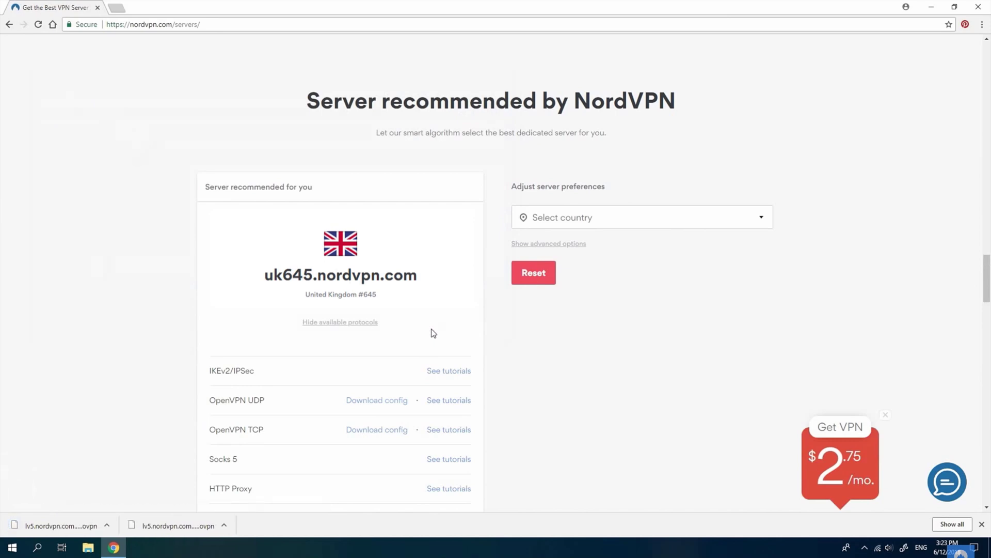
{"action": "left_click", "coordinate": [116, 6]}
- Go to 192.168.1.1 and log in to the router as admin with its password
{"action": "type", "text": "192.168."}
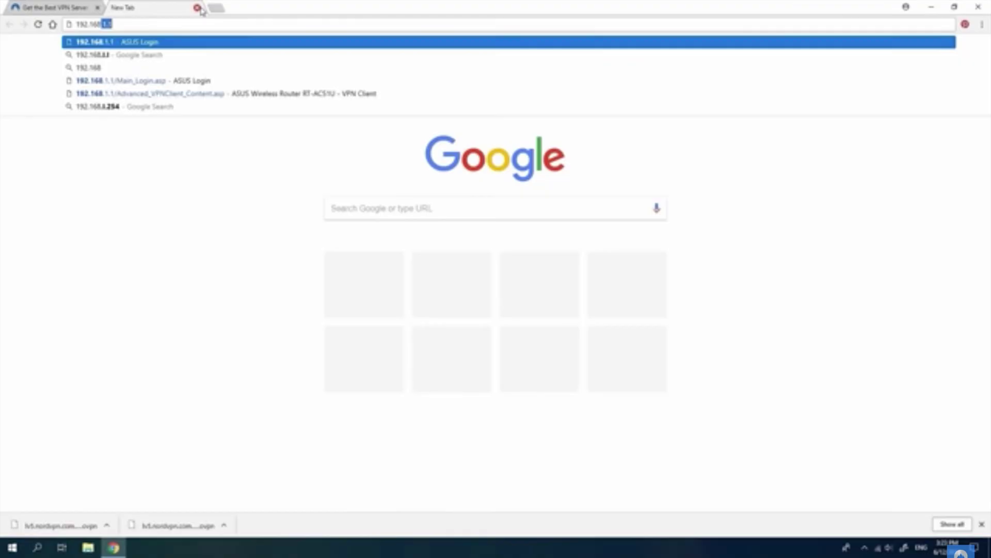
{"action": "type", "text": "1.1"}
{"action": "key", "text": "Return"}
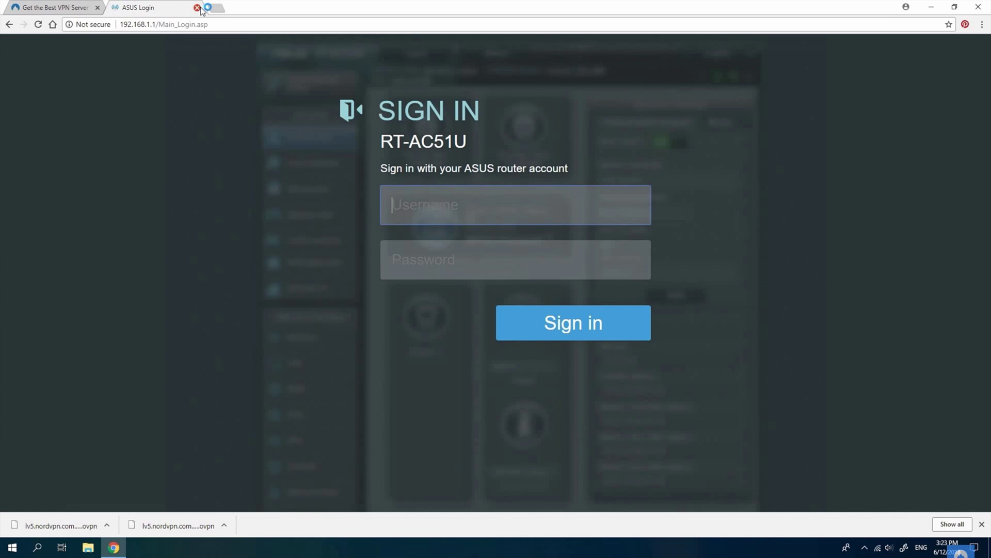
{"action": "type", "text": "admin"}
{"action": "left_click", "coordinate": [394, 256]}
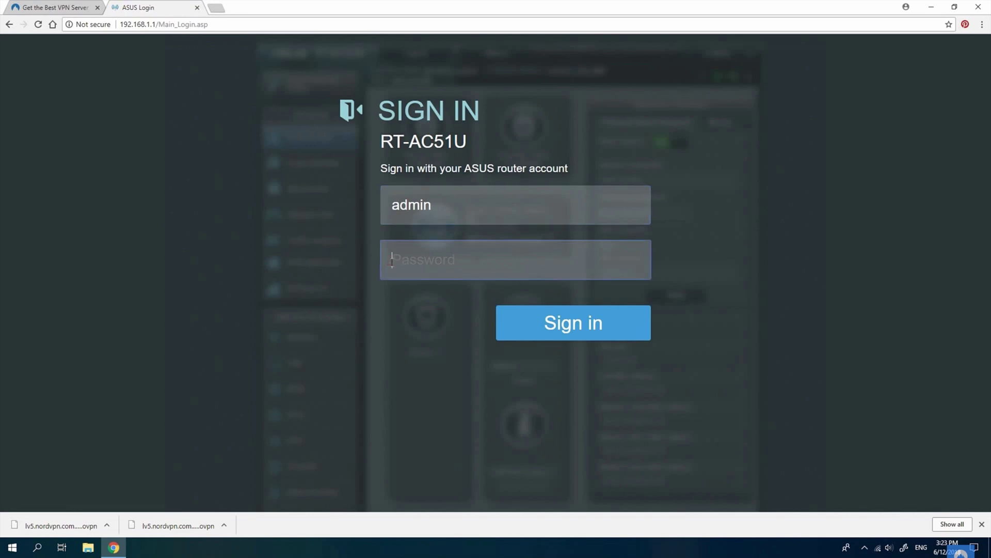
{"action": "type", "text": "******"}
{"action": "key", "text": "Return"}
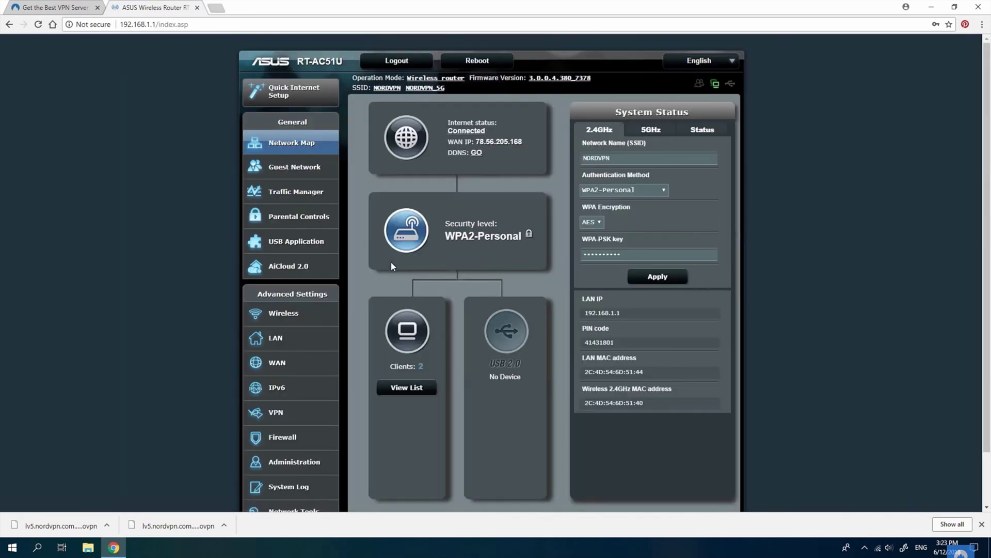
- Start a new OpenVPN profile under VPN > VPN Client
{"action": "left_click", "coordinate": [283, 413]}
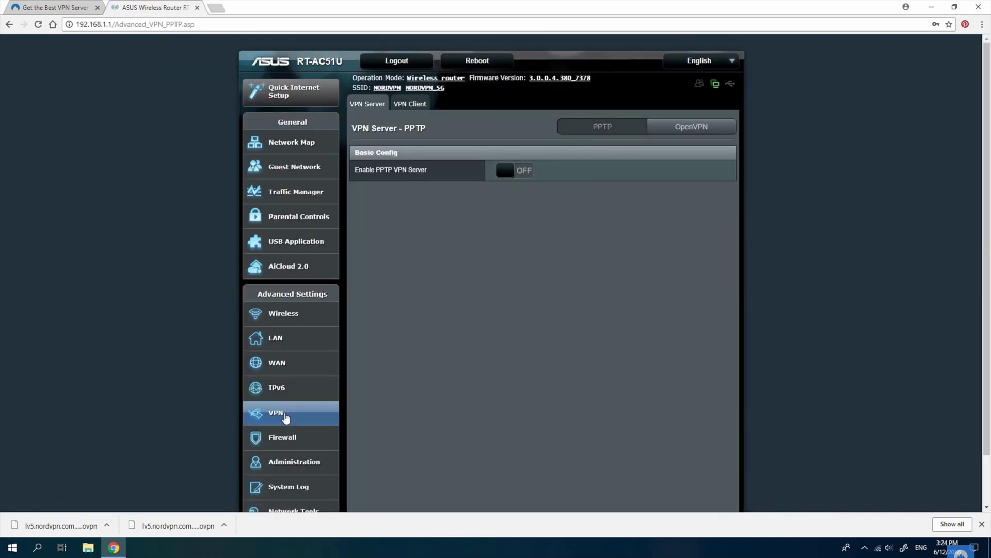
{"action": "left_click", "coordinate": [416, 104]}
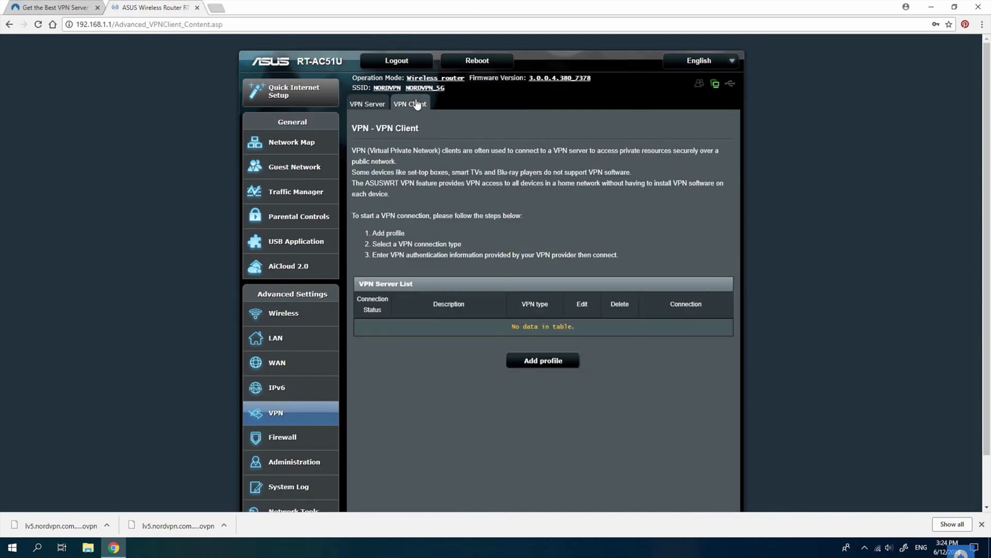
{"action": "left_click", "coordinate": [553, 361]}
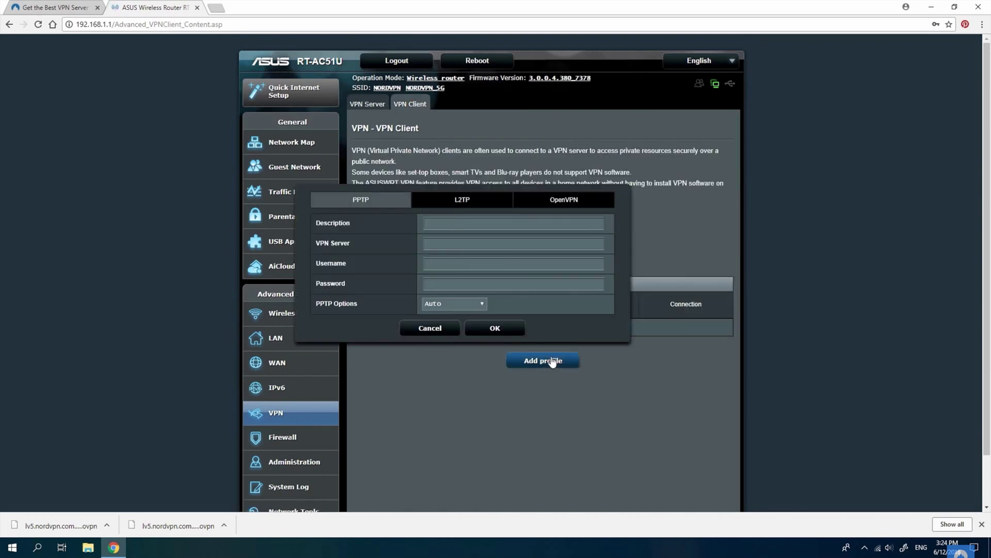
{"action": "left_click", "coordinate": [573, 199]}
- Enter description 'nordvpn', the NordVPN account e-mail as username, and the password
{"action": "left_click", "coordinate": [443, 225]}
{"action": "type", "text": "nordvpn"}
{"action": "key", "text": "Tab"}
{"action": "key", "text": "Tab"}
{"action": "type", "text": "pass"}
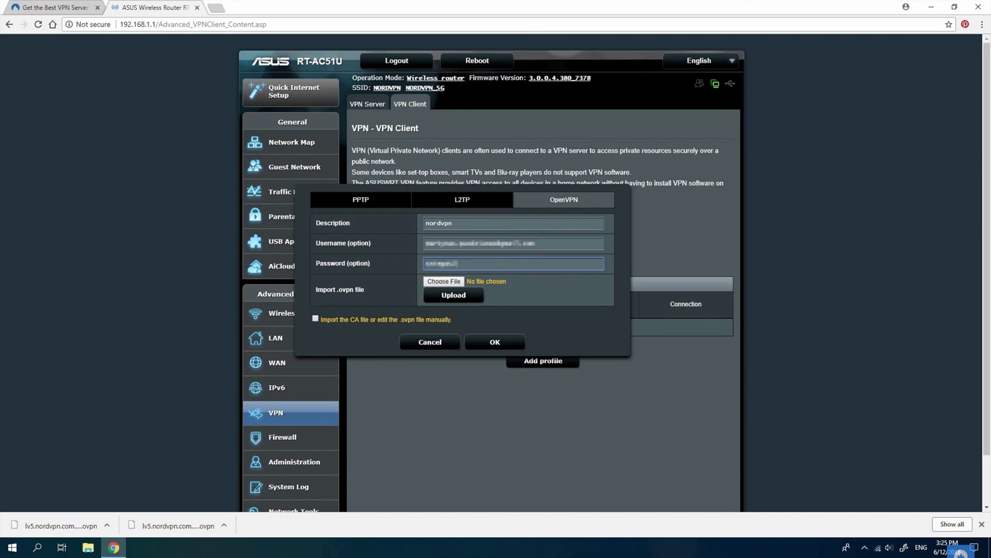
- Select lv5.nordvpn.com.tcp.ovpn from Downloads as the profile's import file
{"action": "left_click", "coordinate": [445, 282]}
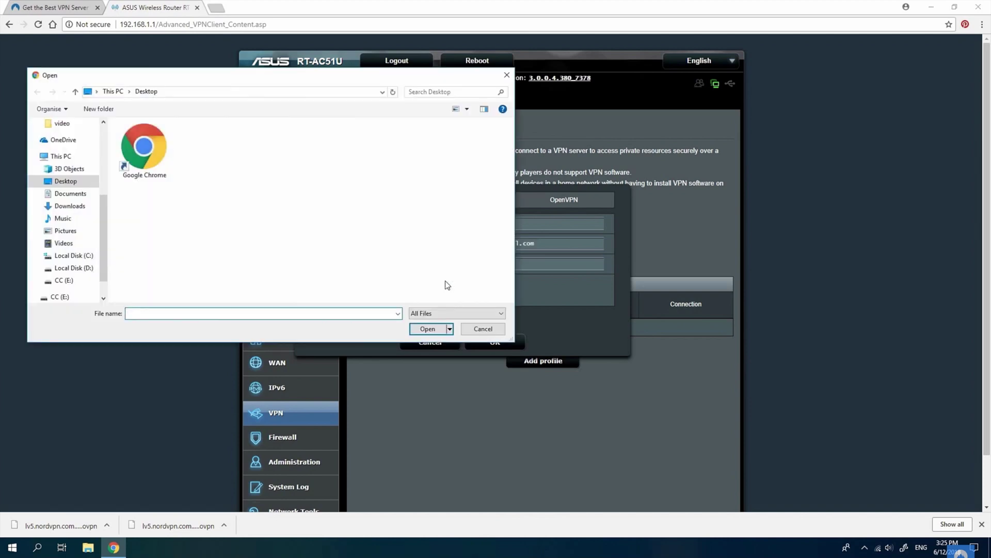
{"action": "left_click", "coordinate": [81, 212]}
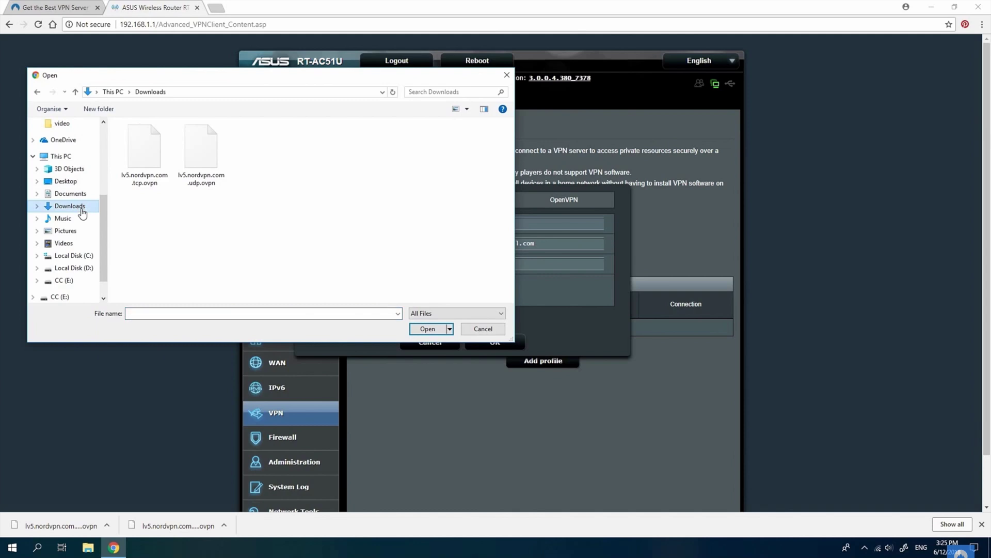
{"action": "left_click", "coordinate": [152, 160]}
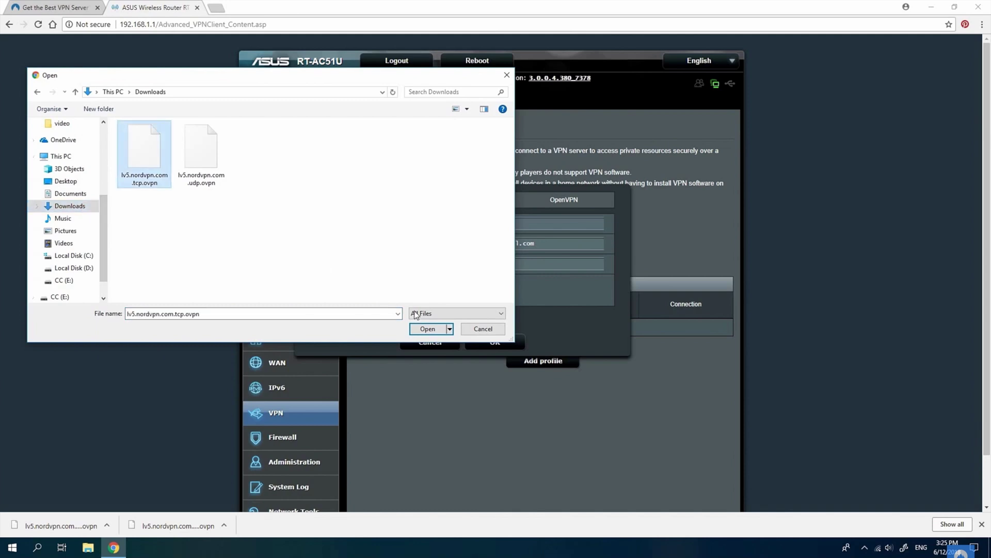
{"action": "left_click", "coordinate": [427, 329]}
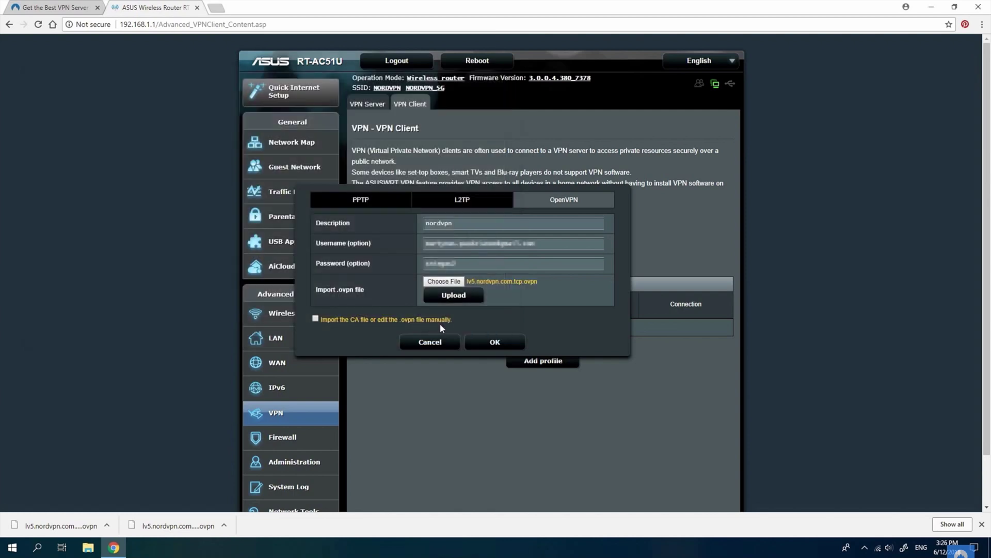
- Upload the config, save the nordvpn profile, then deactivate it in the list
{"action": "left_click", "coordinate": [464, 297]}
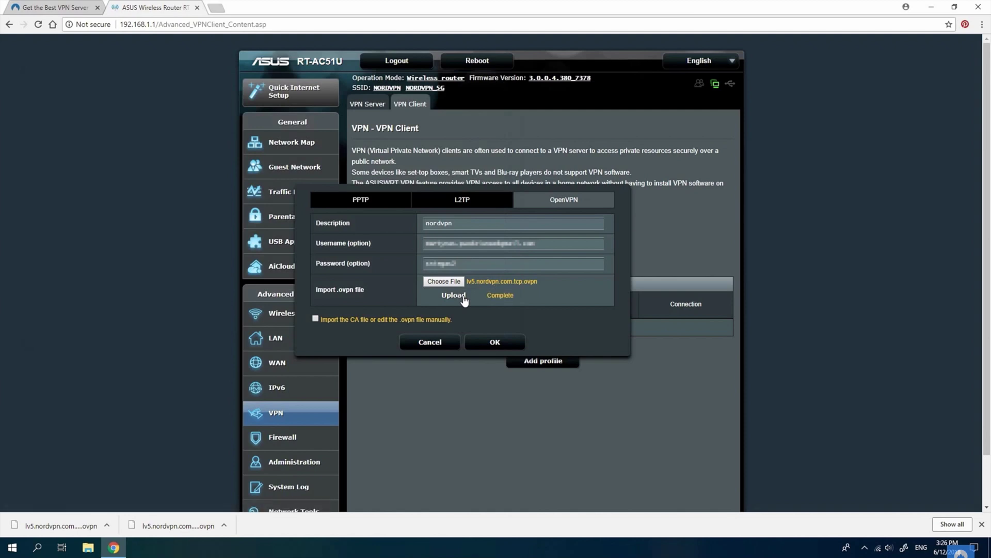
{"action": "left_click", "coordinate": [492, 342]}
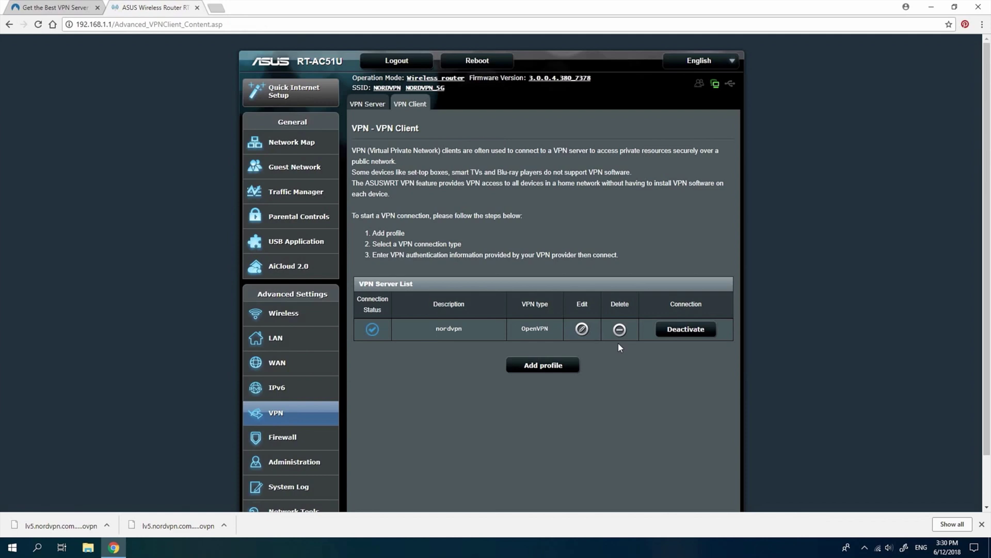
{"action": "left_click", "coordinate": [686, 333]}
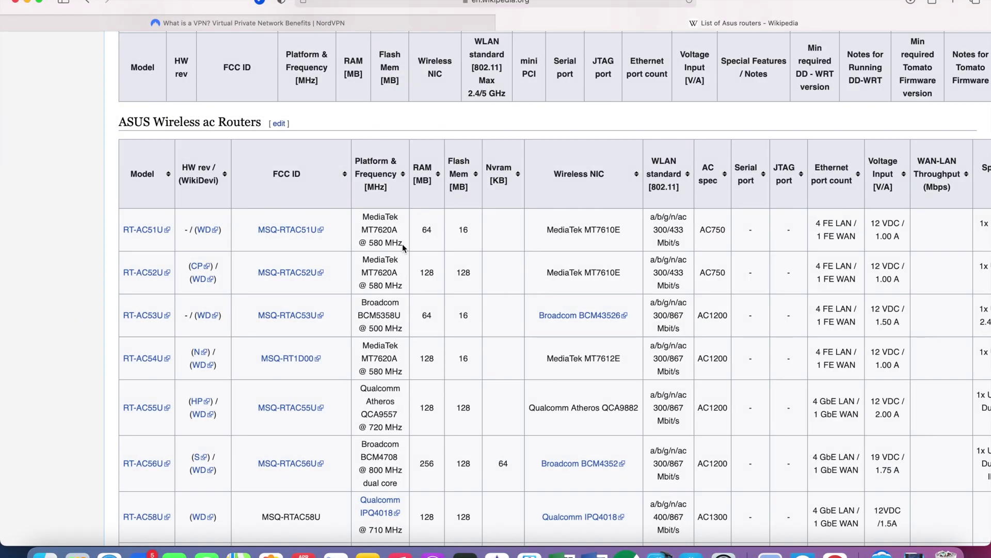
- Mark the RT-AC51U and RT-AC86U rows in the Wikipedia ASUS router table, then deselect
{"action": "left_click_drag", "start_coordinate": [402, 244], "coordinate": [133, 225]}
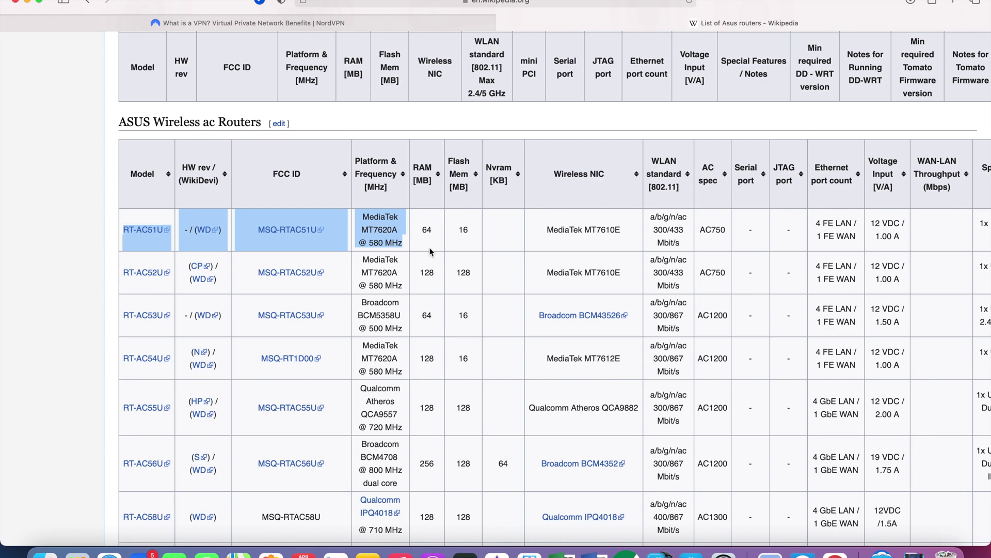
{"action": "scroll", "coordinate": [431, 252], "scroll_direction": "down", "scroll_amount": 5}
{"action": "scroll", "coordinate": [431, 252], "scroll_direction": "down", "scroll_amount": 9}
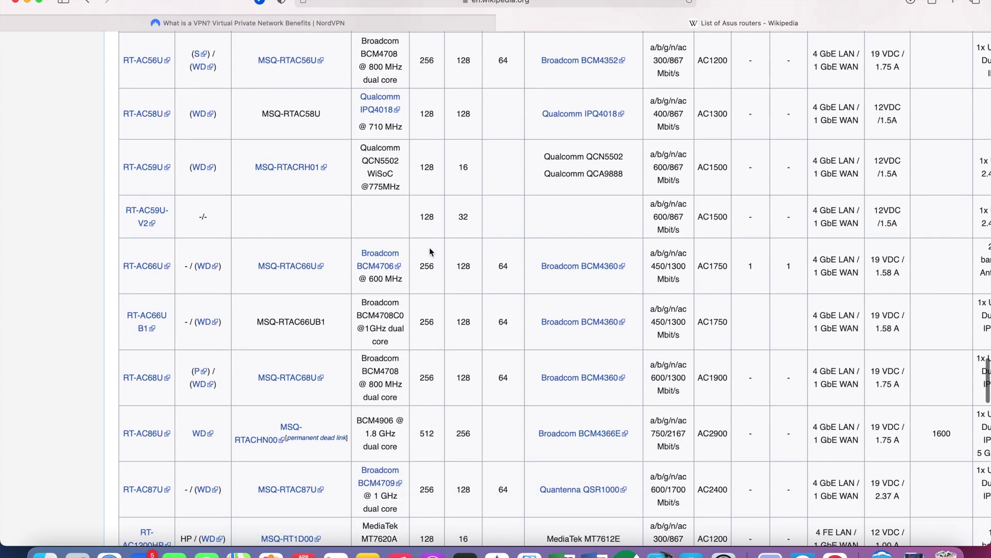
{"action": "scroll", "coordinate": [431, 252], "scroll_direction": "down", "scroll_amount": 10}
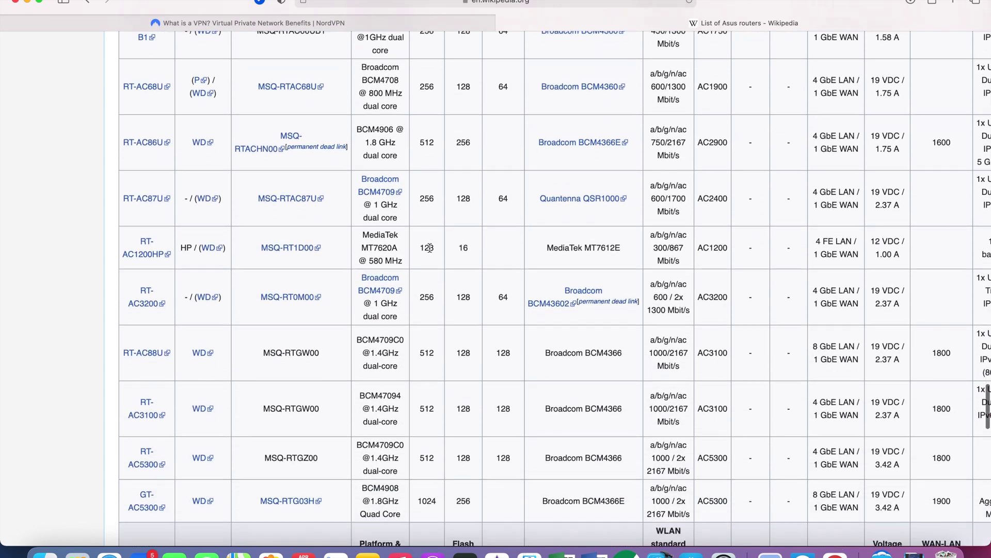
{"action": "scroll", "coordinate": [430, 248], "scroll_direction": "down", "scroll_amount": 3}
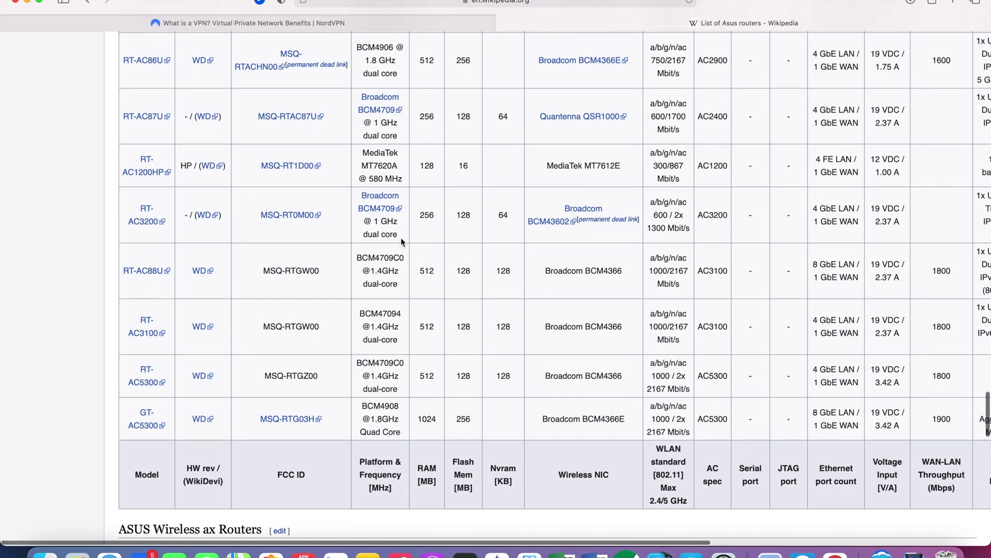
{"action": "scroll", "coordinate": [400, 238], "scroll_direction": "up", "scroll_amount": 2}
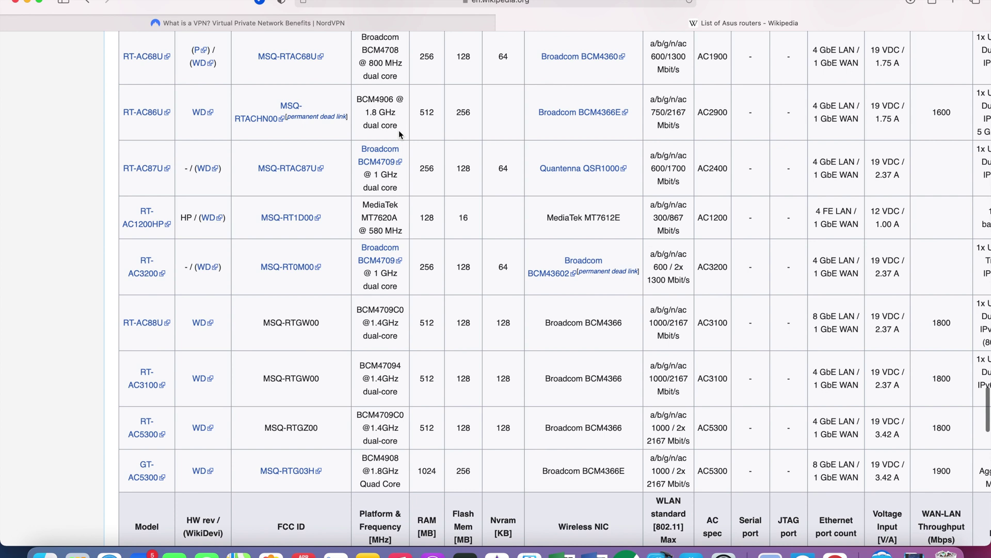
{"action": "left_click_drag", "start_coordinate": [398, 130], "coordinate": [122, 107]}
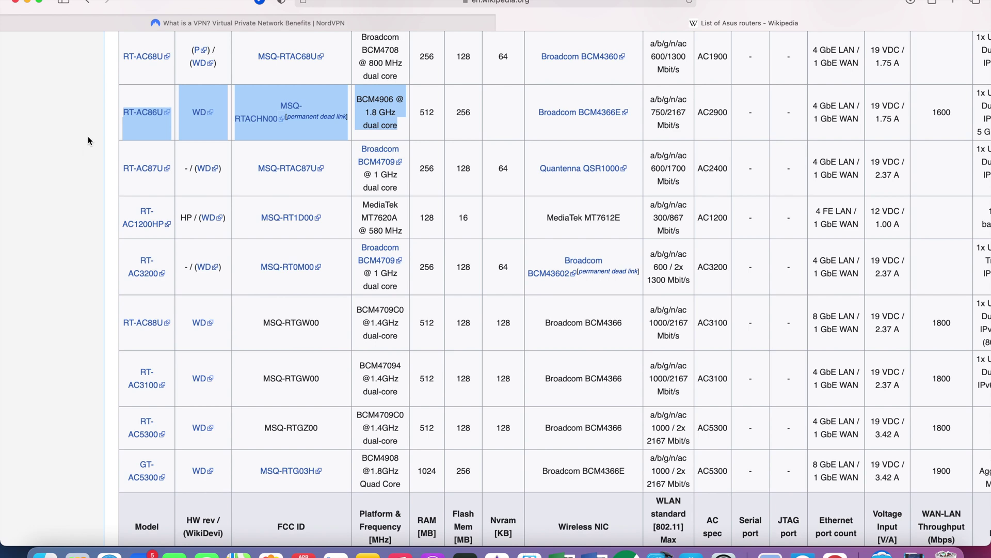
{"action": "left_click", "coordinate": [88, 137]}
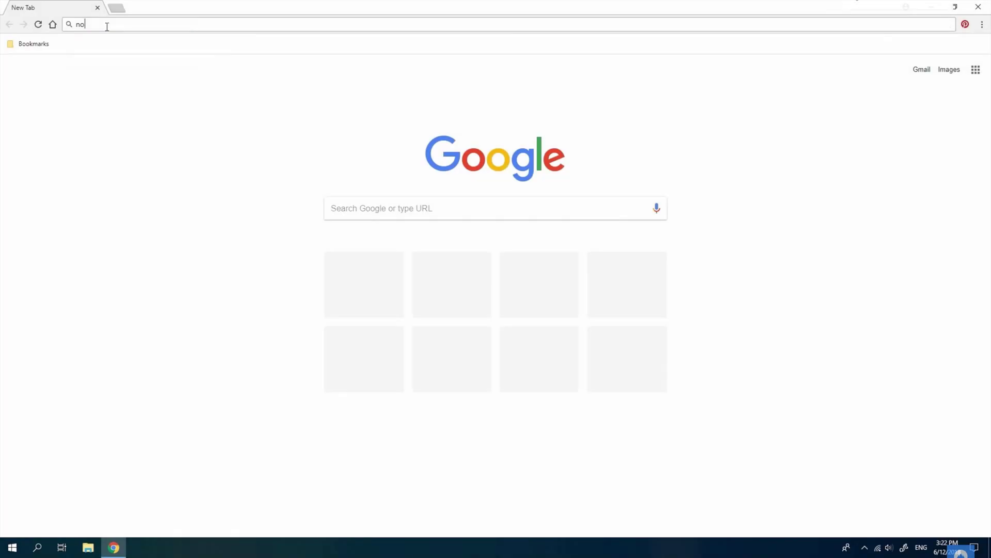
- Load the NordVPN servers page and save the recommended server's OpenVPN UDP config to Downloads
{"action": "type", "text": "rdvpn.com/servers"}
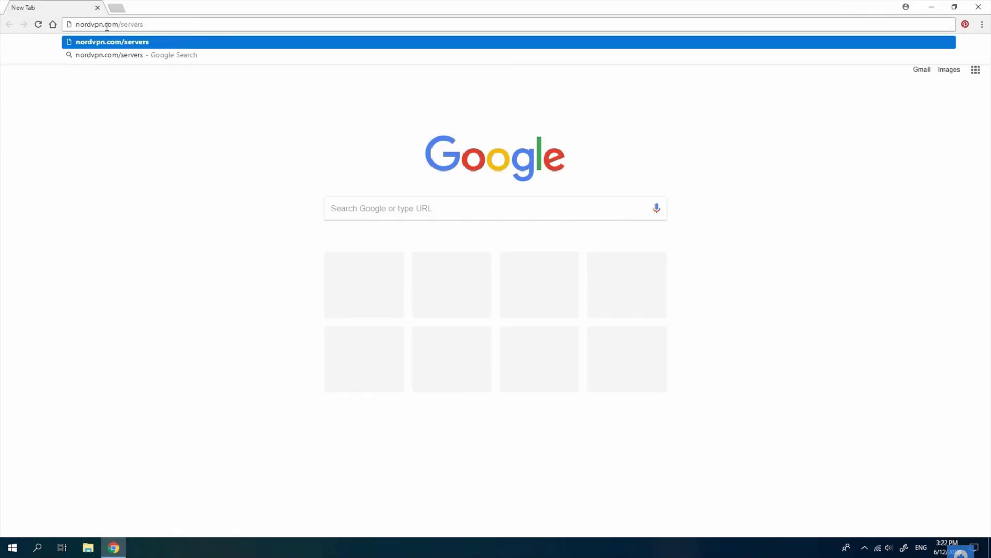
{"action": "key", "text": "Return"}
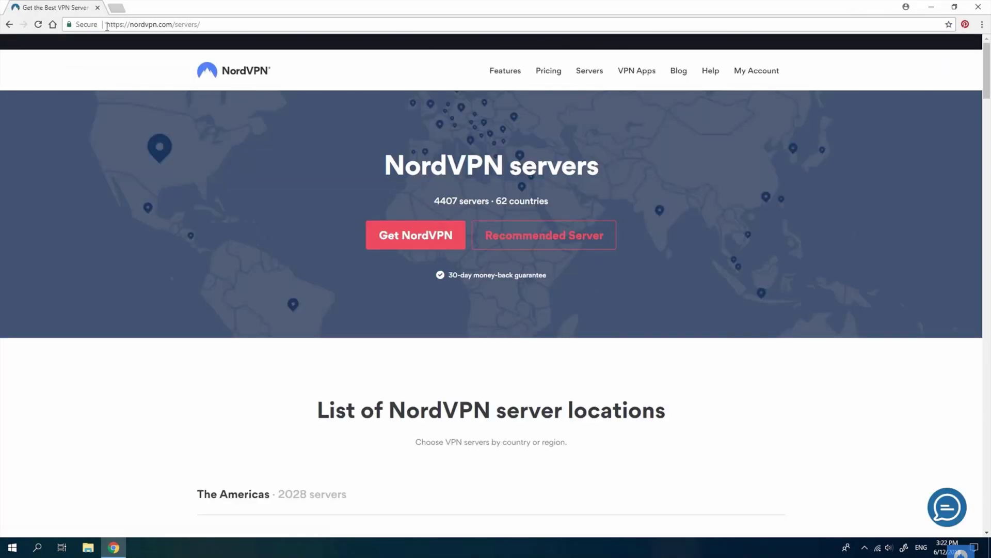
{"action": "left_click_drag", "start_coordinate": [982, 62], "coordinate": [987, 289]}
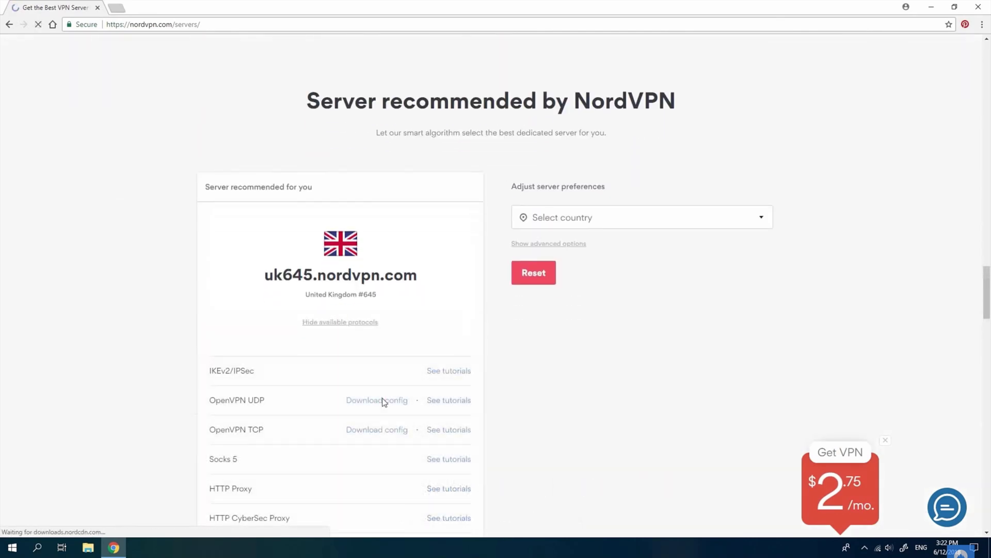
{"action": "left_click", "coordinate": [382, 400]}
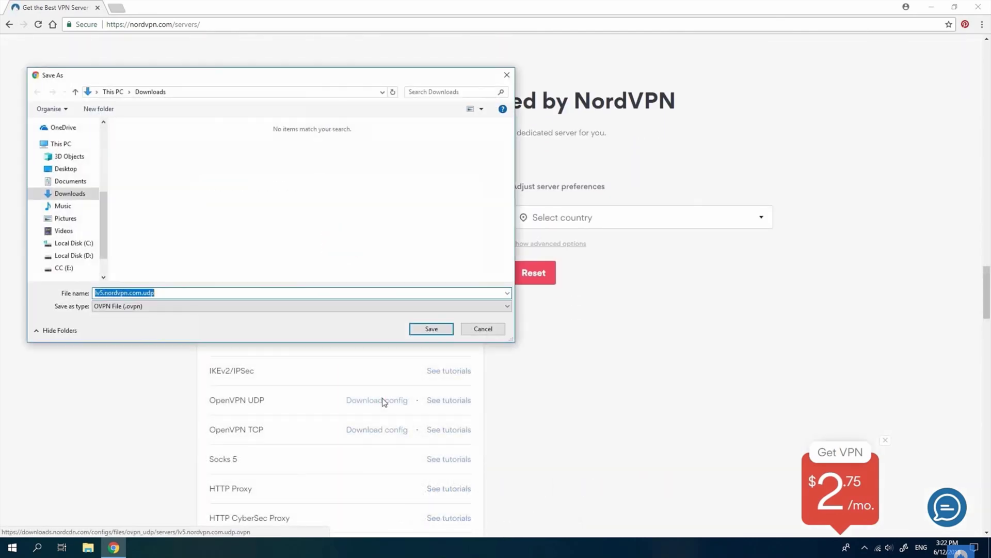
{"action": "left_click", "coordinate": [425, 329]}
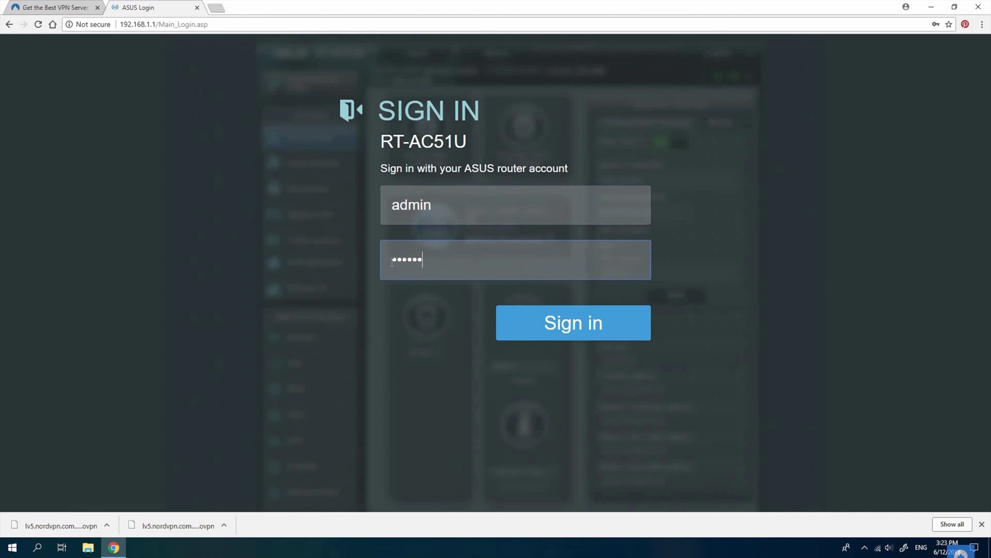
- Sign in to the router and start a new OpenVPN profile under VPN Client
{"action": "key", "text": "Return"}
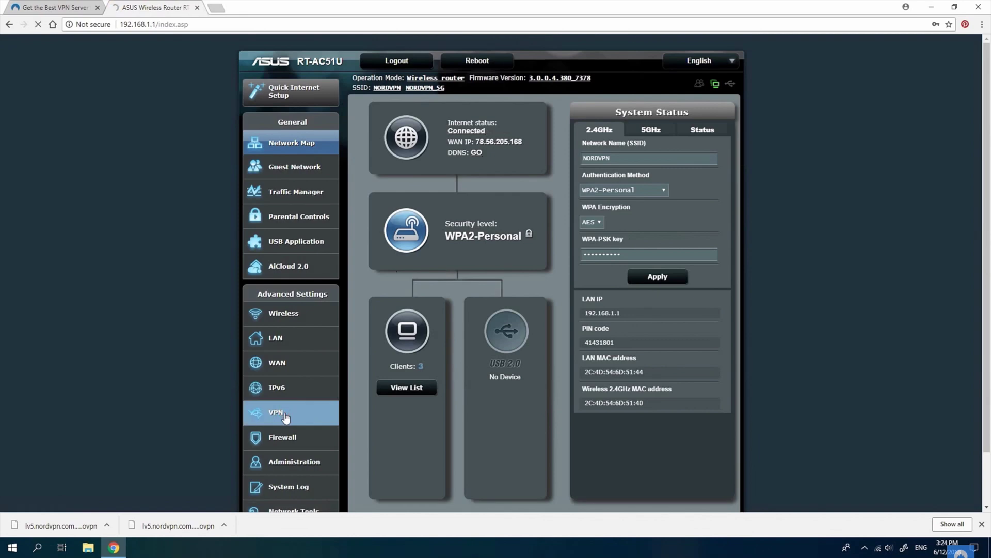
{"action": "left_click", "coordinate": [285, 415]}
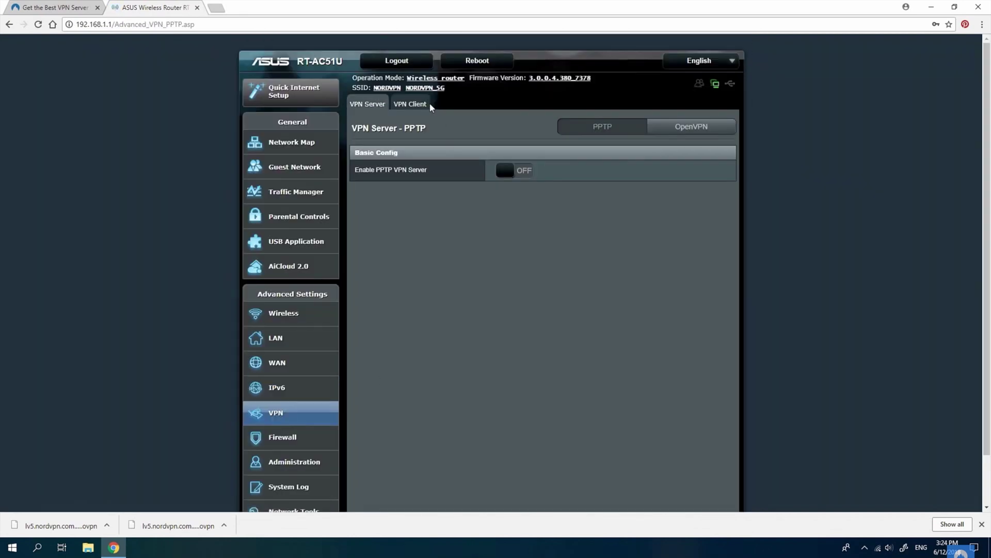
{"action": "left_click", "coordinate": [418, 104]}
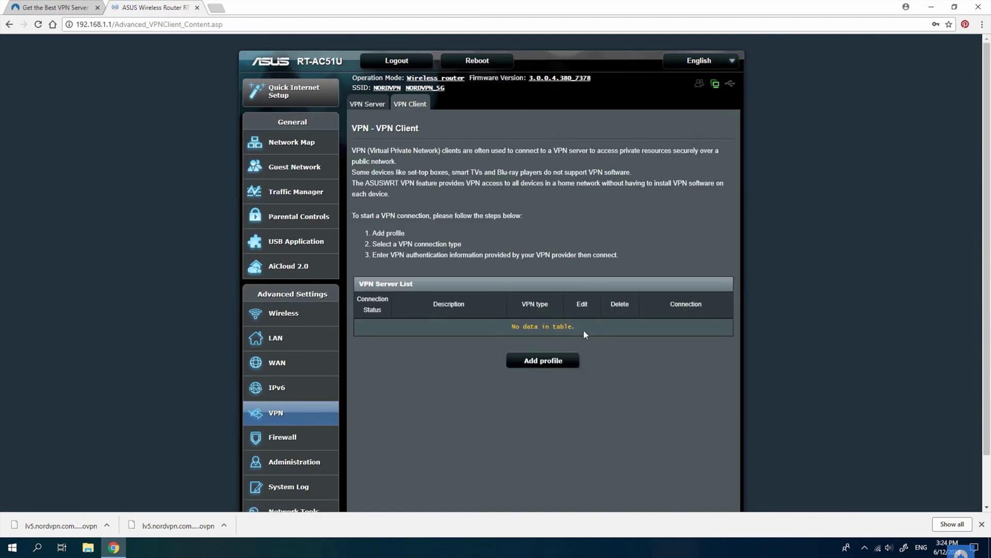
{"action": "left_click", "coordinate": [551, 361]}
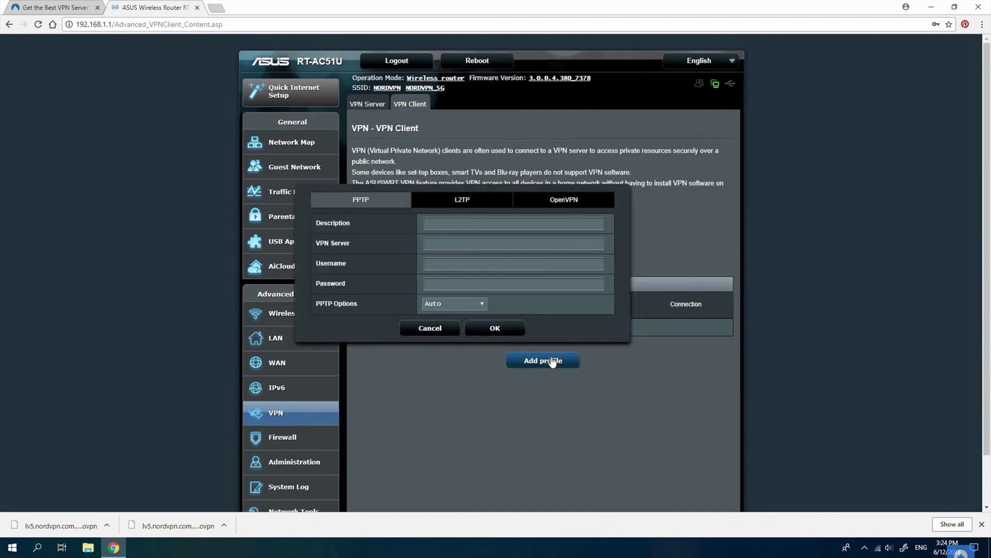
{"action": "left_click", "coordinate": [570, 201]}
- Describe the profile as 'nord', add the password, upload lv5.nordvpn.com.tcp.ovpn and save
{"action": "left_click", "coordinate": [443, 228]}
{"action": "type", "text": "nordvp"}
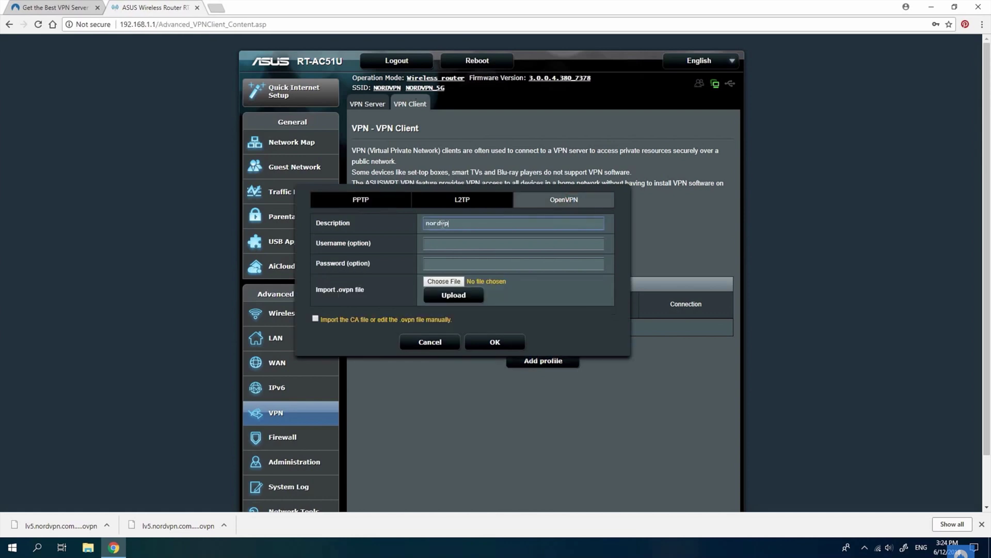
{"action": "left_click", "coordinate": [445, 263]}
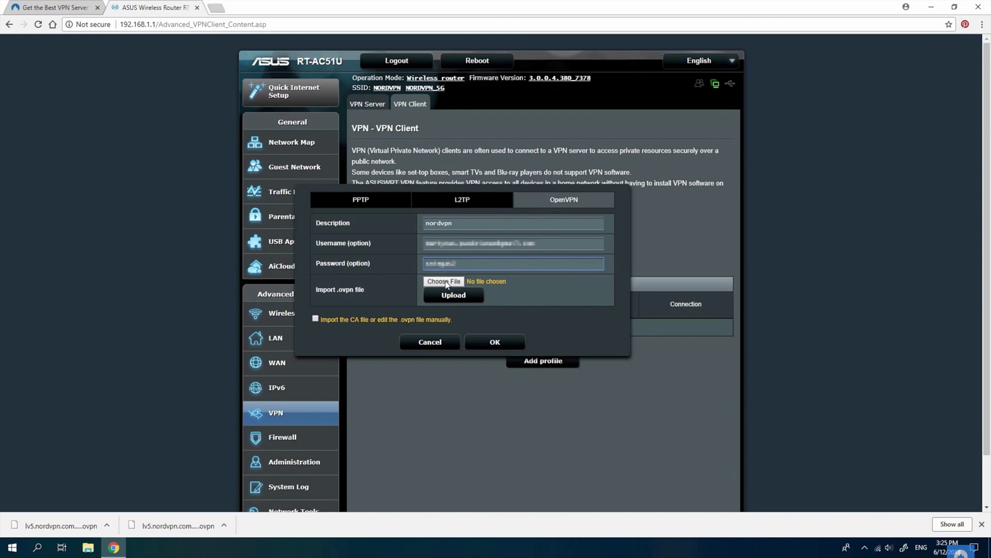
{"action": "left_click", "coordinate": [444, 282]}
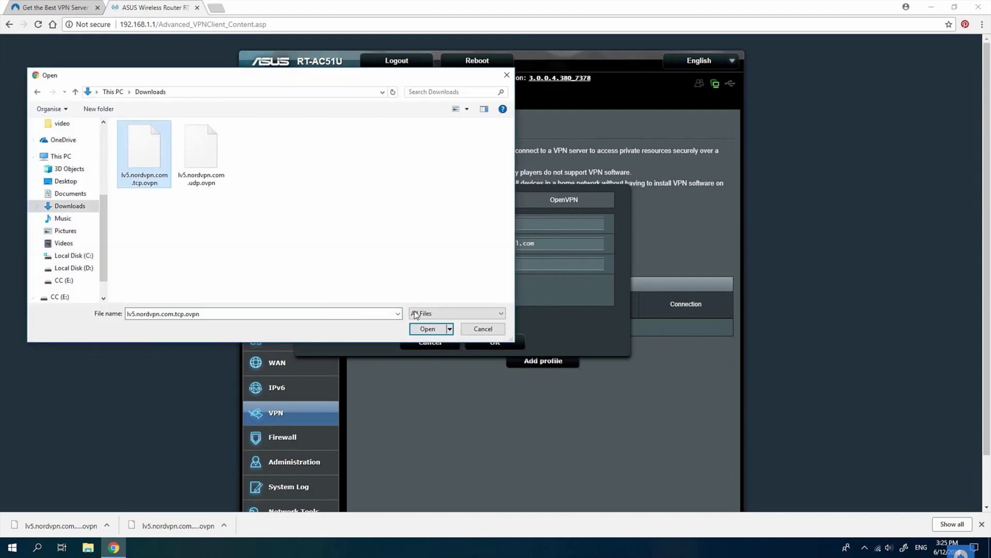
{"action": "left_click", "coordinate": [428, 329]}
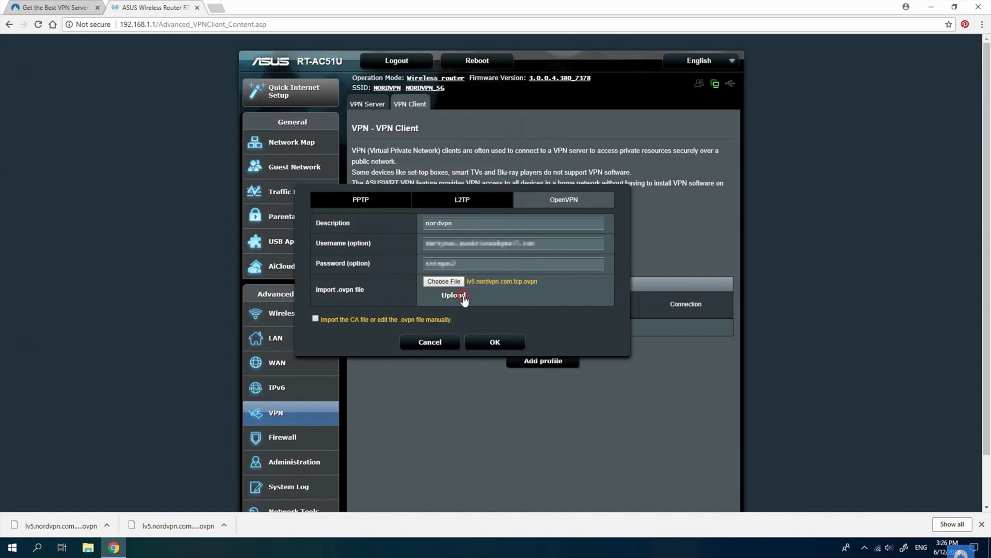
{"action": "left_click", "coordinate": [493, 342]}
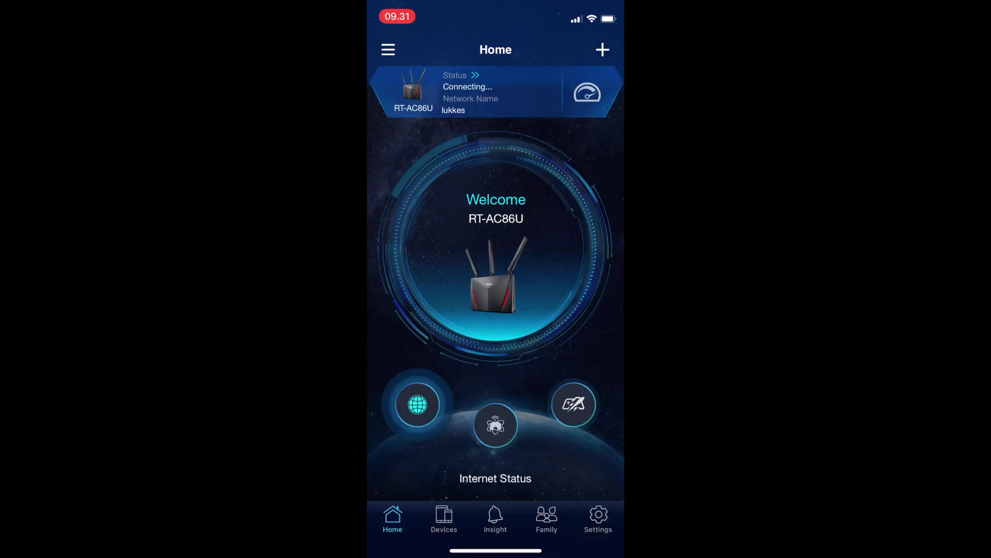
- Switch off the NordVPN dk200 UDP toggle under Settings > VPN Clients in the app
{"action": "left_click", "coordinate": [598, 518]}
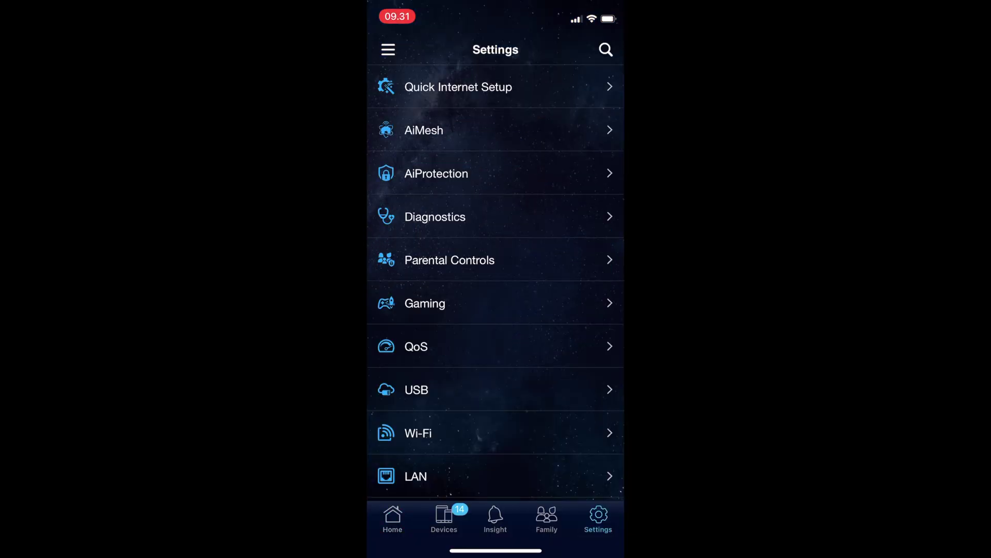
{"action": "scroll", "coordinate": [496, 279], "scroll_direction": "down", "scroll_amount": 6}
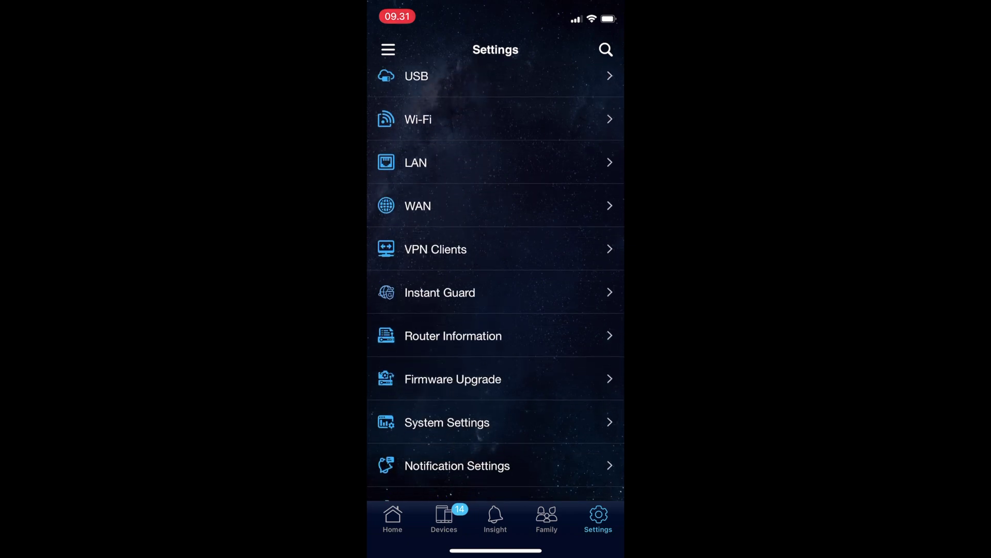
{"action": "left_click", "coordinate": [435, 249]}
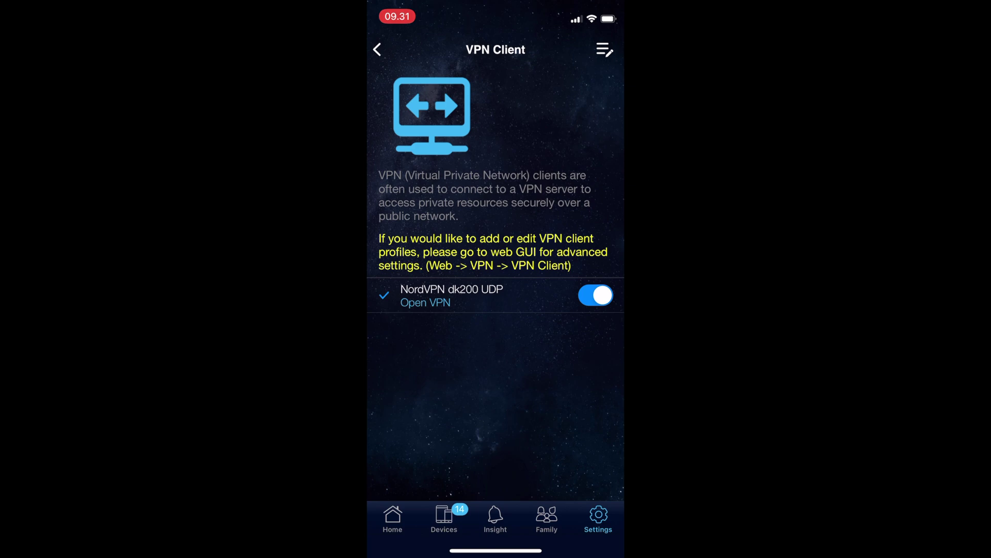
{"action": "left_click", "coordinate": [595, 295]}
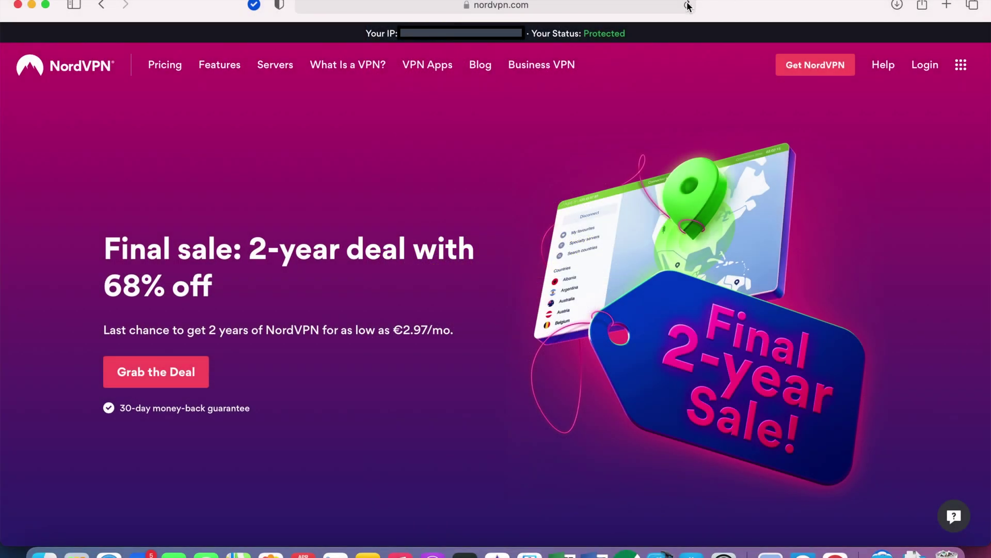
- Reload nordvpn.com to confirm its status now reads Unprotected
{"action": "left_click", "coordinate": [688, 5]}
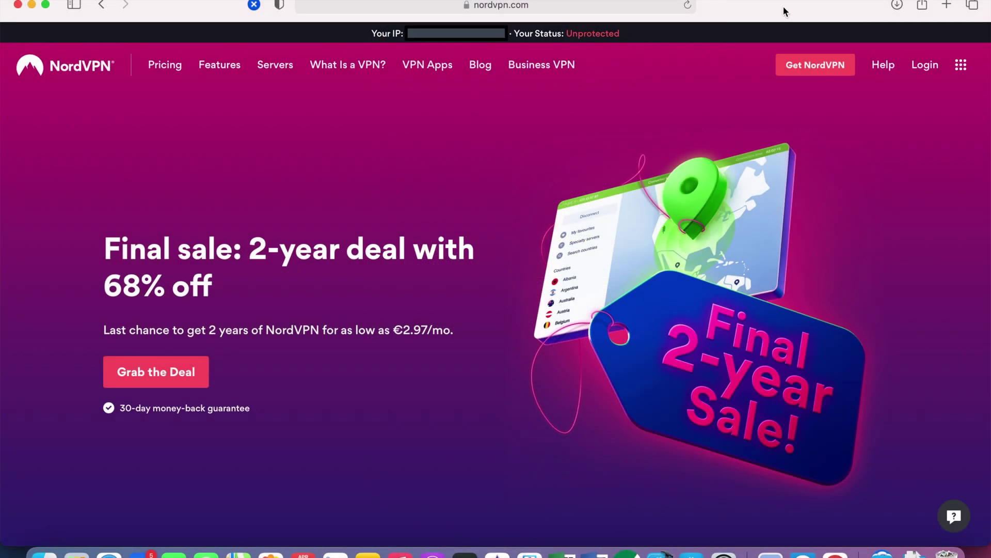